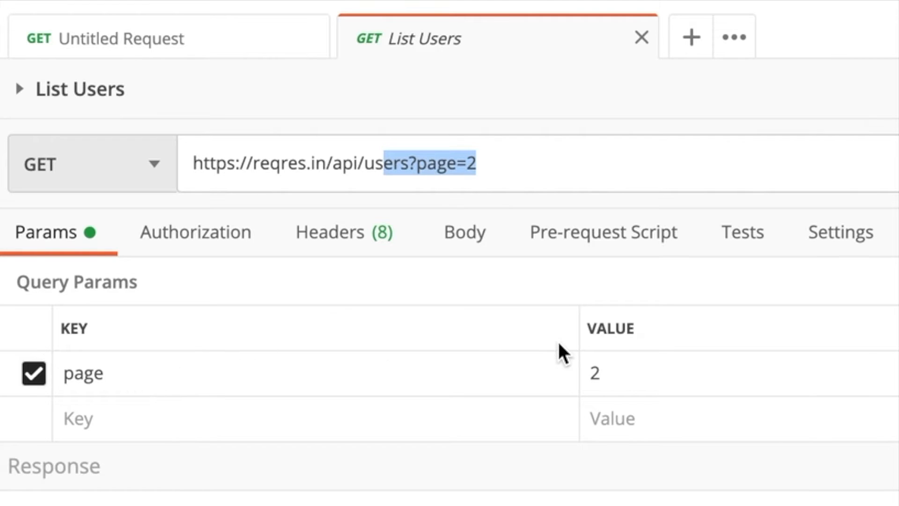
Step: Highlight the page=2 query in the List Users URL and send the GET request
click(493, 164)
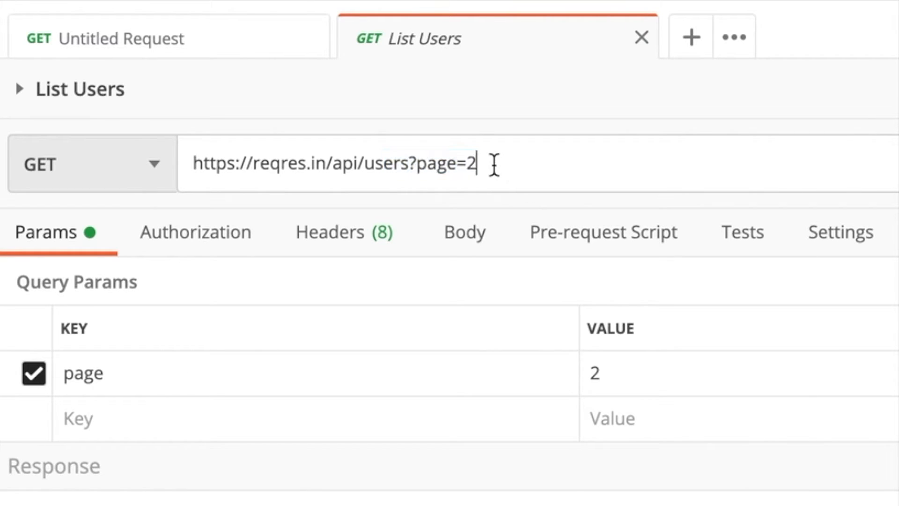
drag(491, 166, 407, 172)
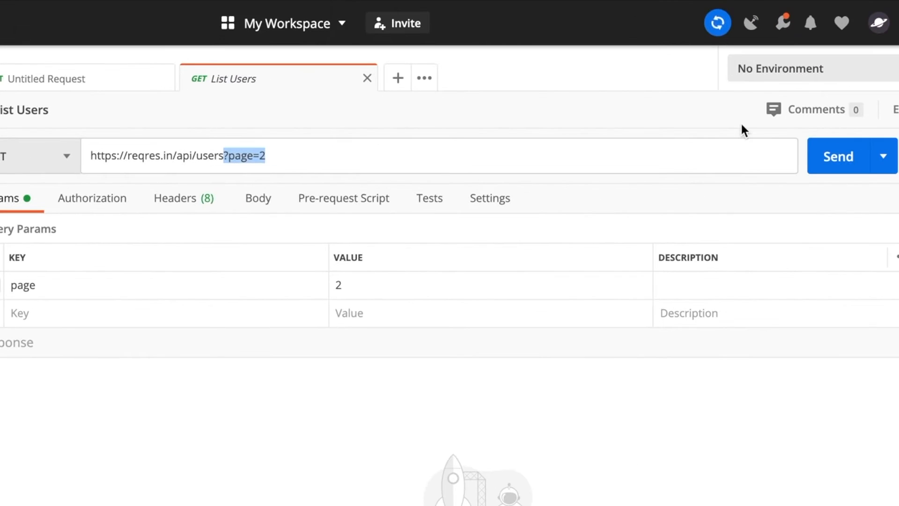
click(830, 165)
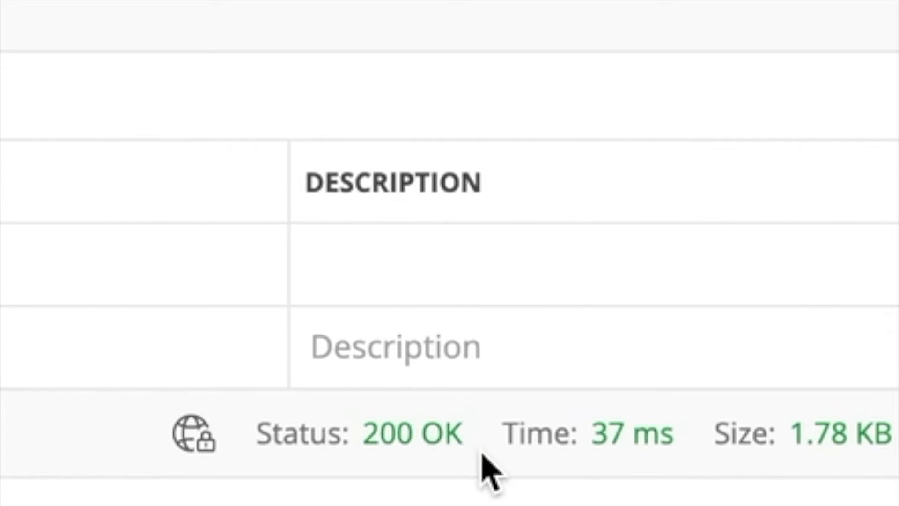
Step: Examine the List Users response's status, time and size details, and look through its response headers
mouse_move(624, 459)
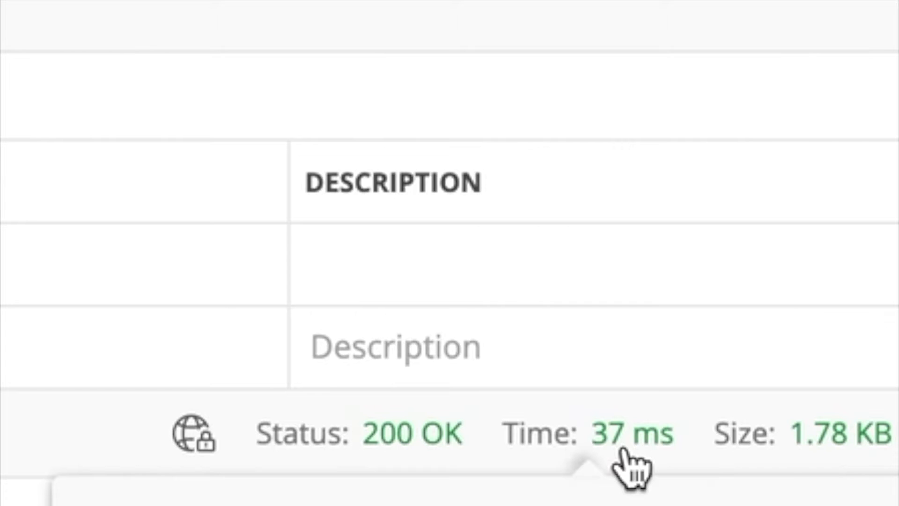
mouse_move(847, 453)
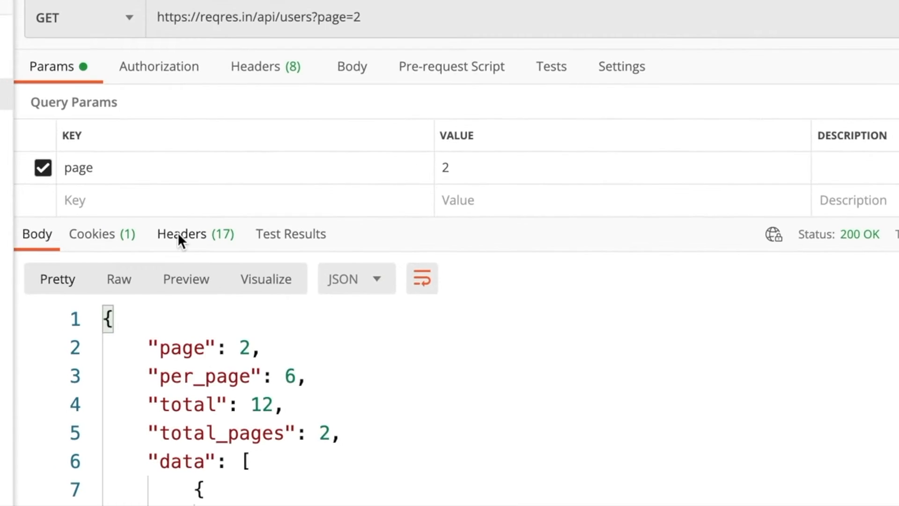
click(179, 236)
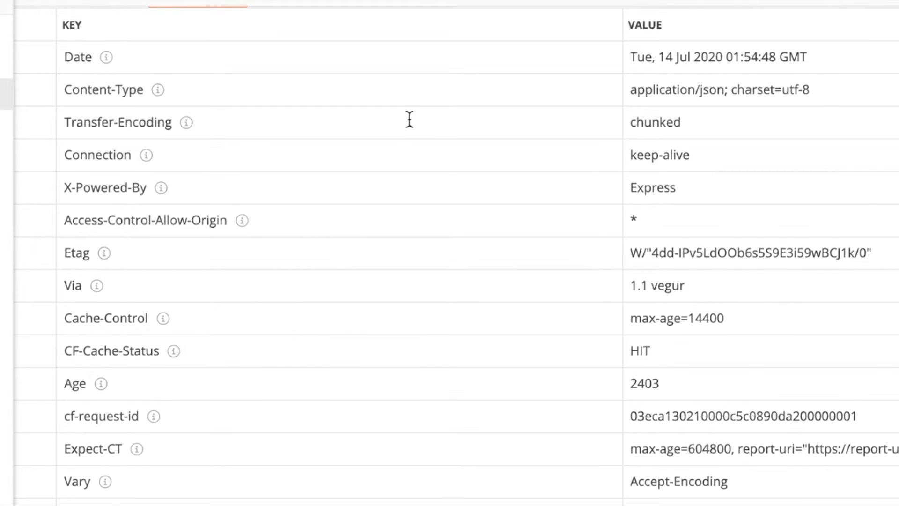
scroll(409, 120, up, 5)
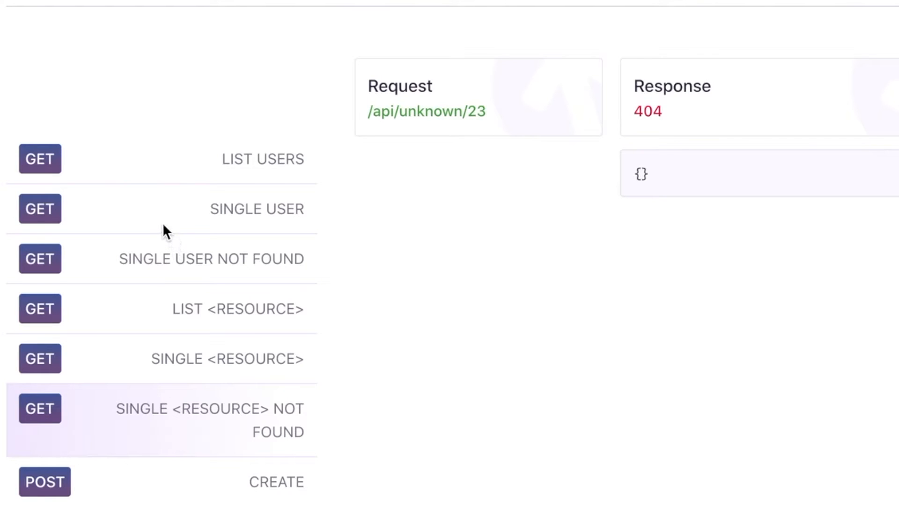
Step: Switch to the Reqres site and compare the sample requests and responses of the List Users and Single User endpoints
click(185, 216)
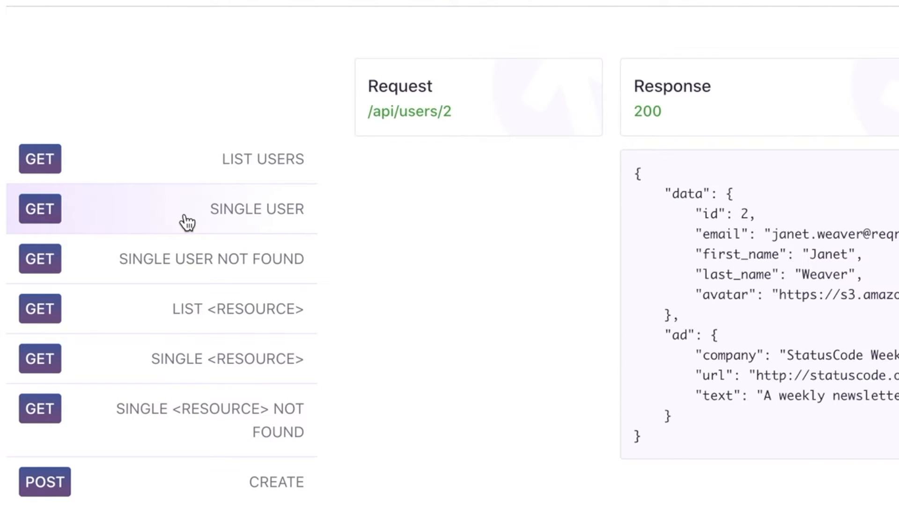
click(206, 167)
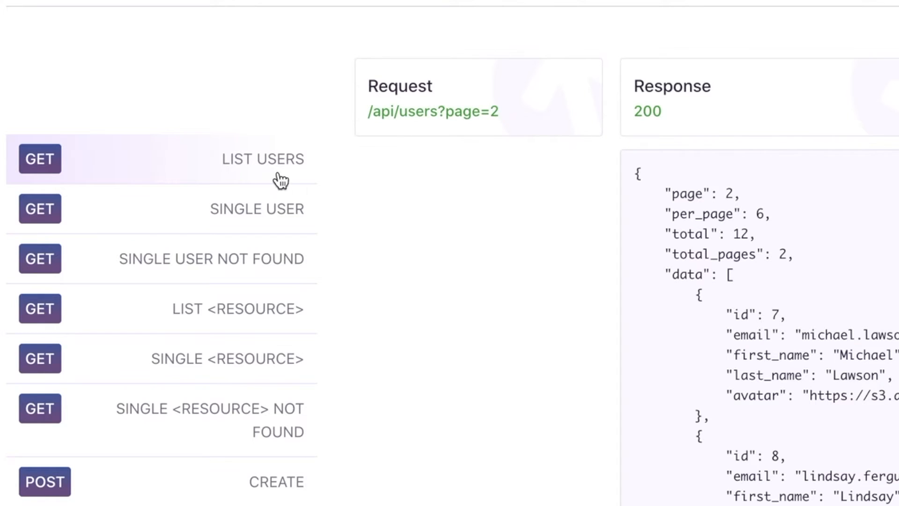
click(220, 207)
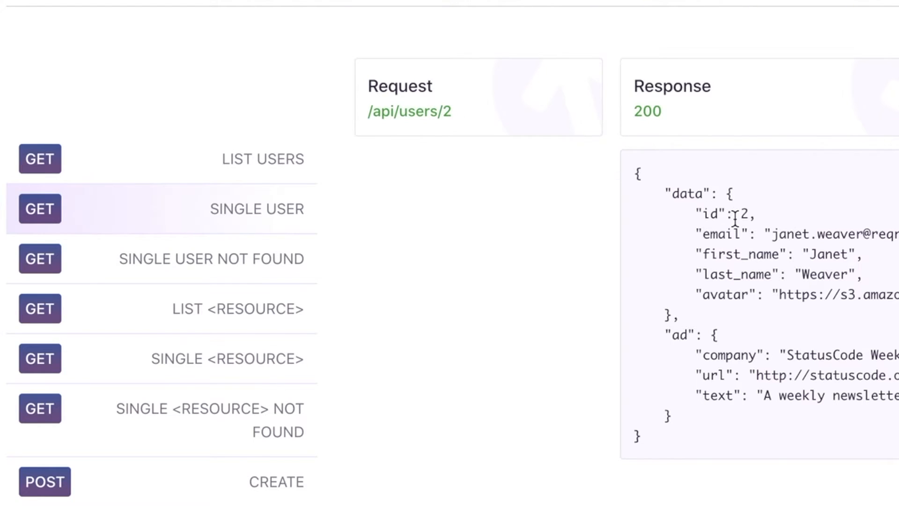
scroll(735, 218, up, 1)
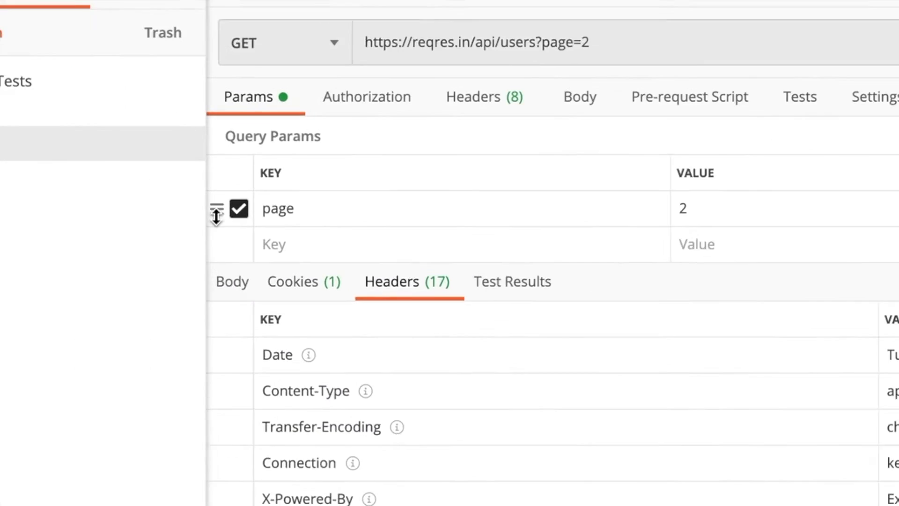
Step: Switch to Postman and add a request named Get Single User to the Reqres API Tests collection
click(337, 177)
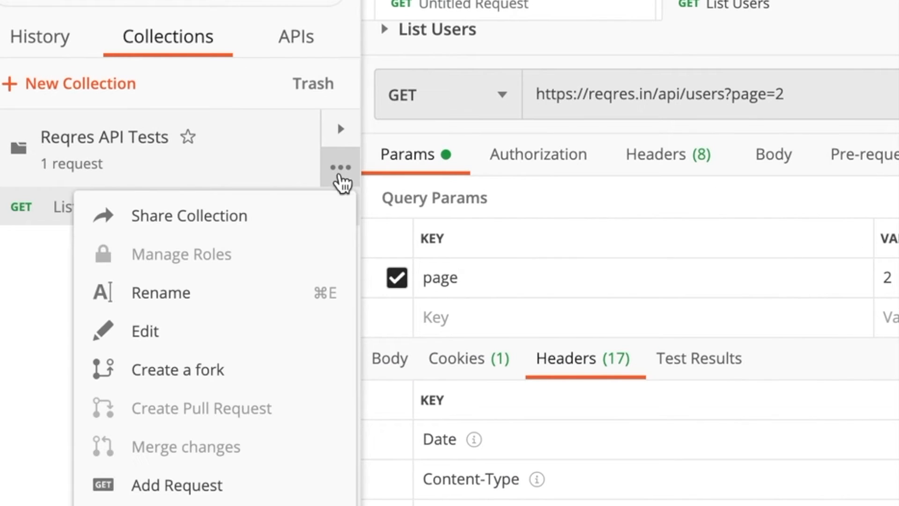
click(287, 489)
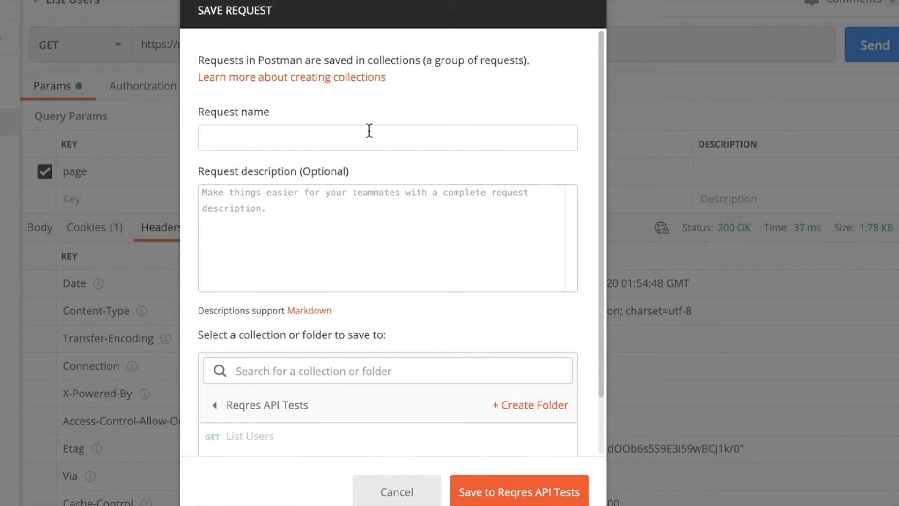
click(369, 131)
text(Get Single User)
click(512, 243)
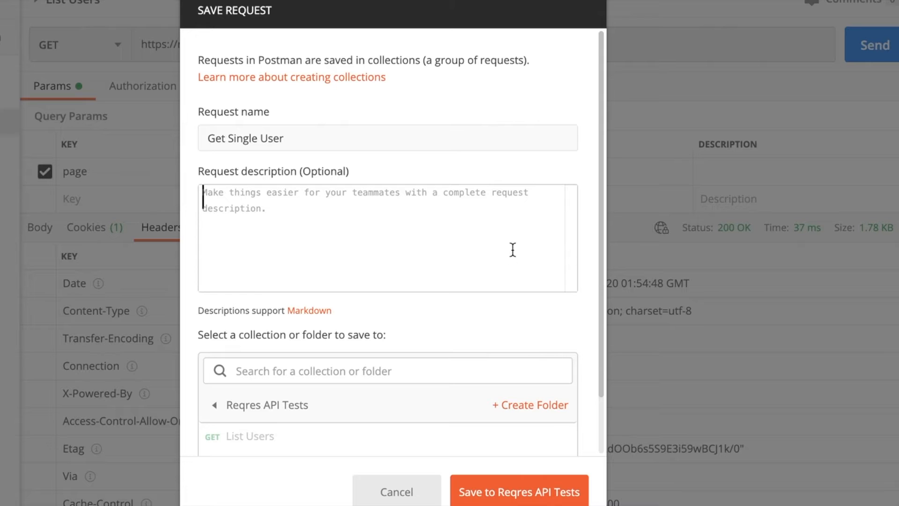
click(539, 486)
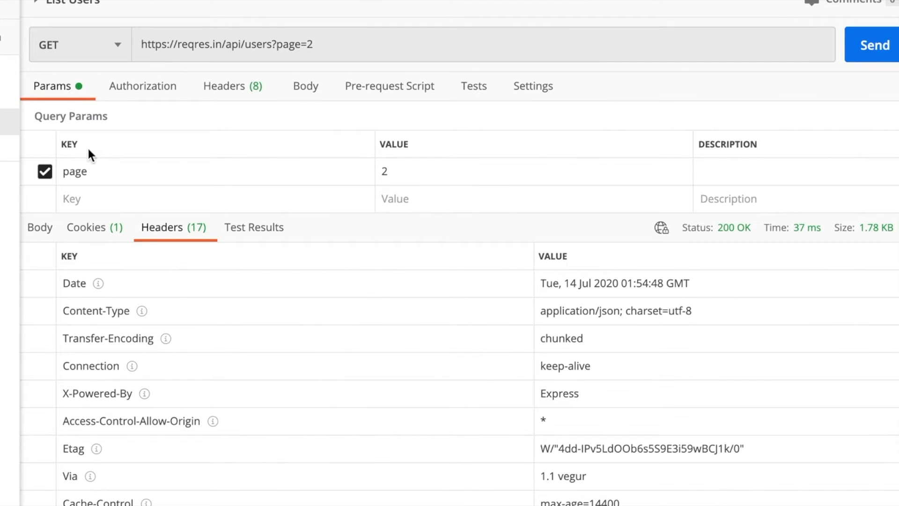
click(230, 52)
text(https://reqres.in/)
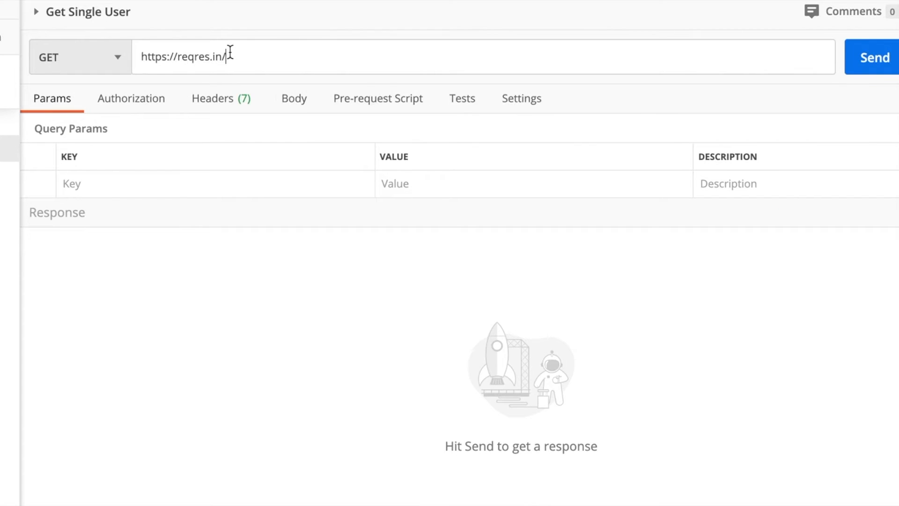
text(api/users/)
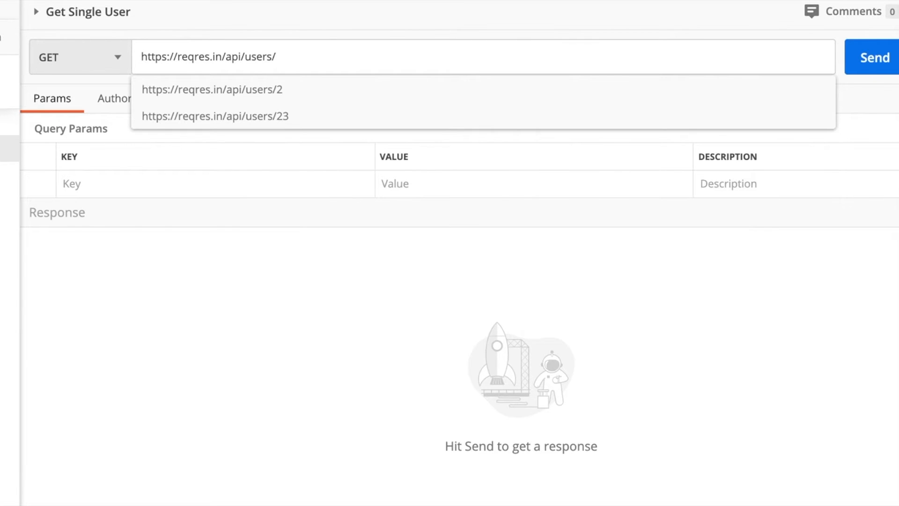
text(2)
click(309, 19)
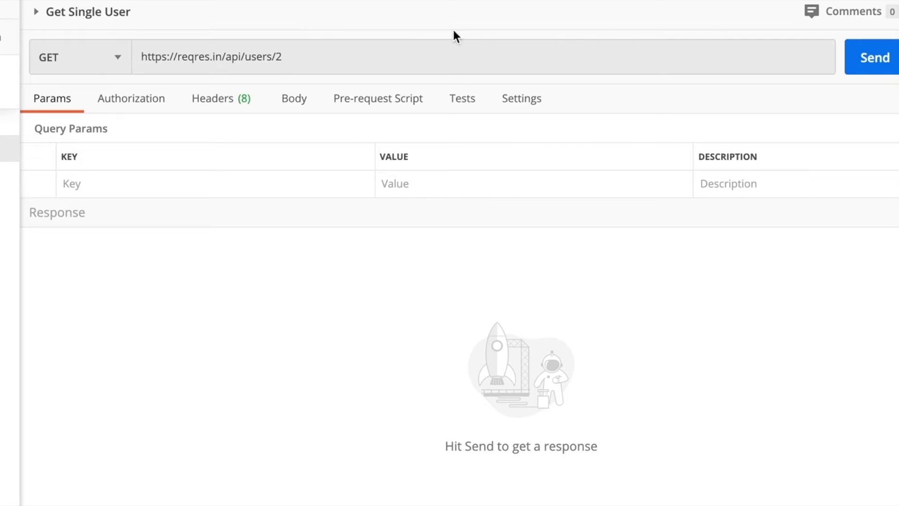
click(866, 58)
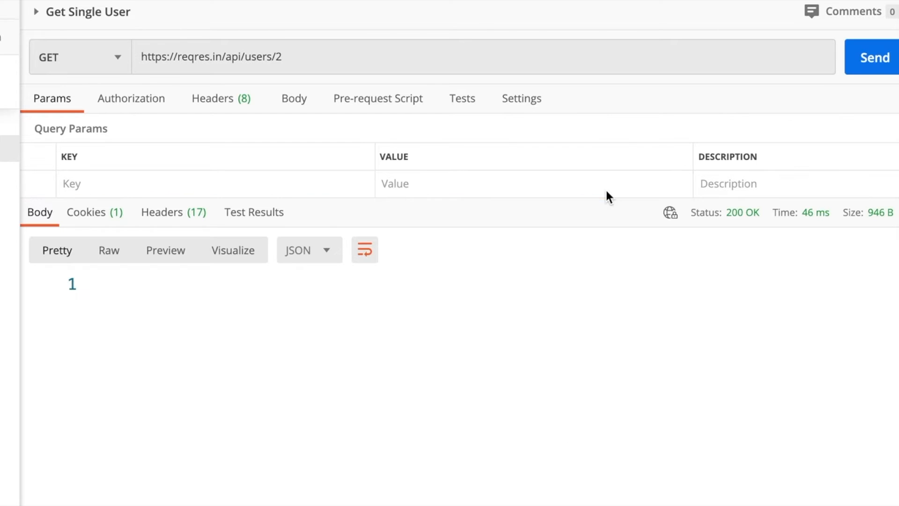
Step: Examine the single-user response's id, status and time, and view the Single <Resource> endpoint on the Reqres site
scroll(304, 389, down, 5)
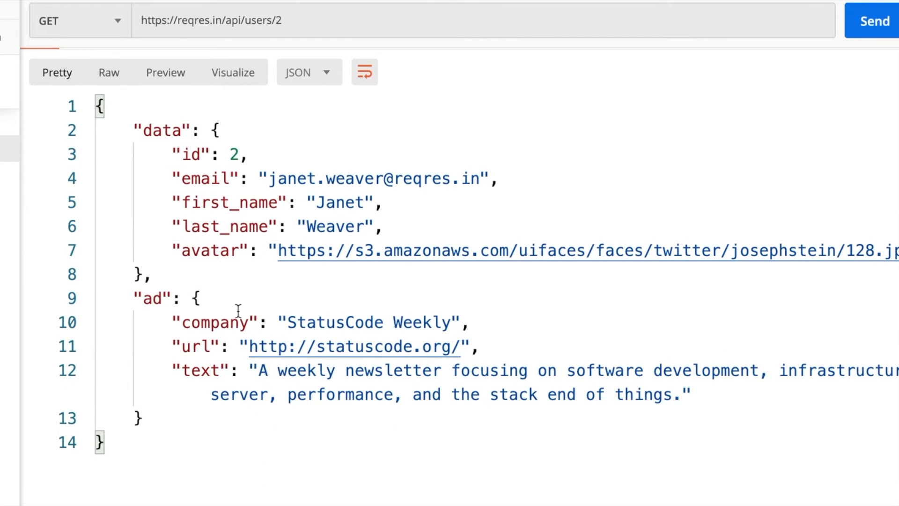
drag(182, 154, 239, 158)
scroll(333, 353, up, 3)
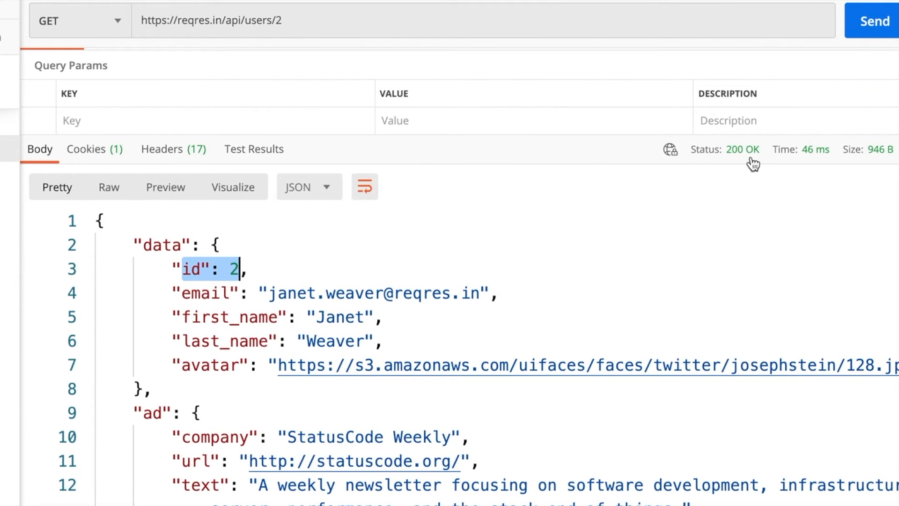
mouse_move(822, 159)
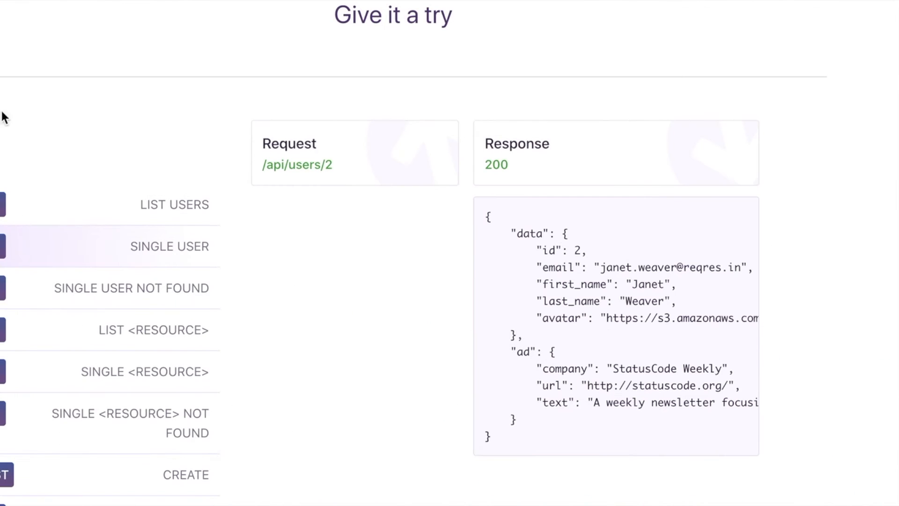
click(78, 374)
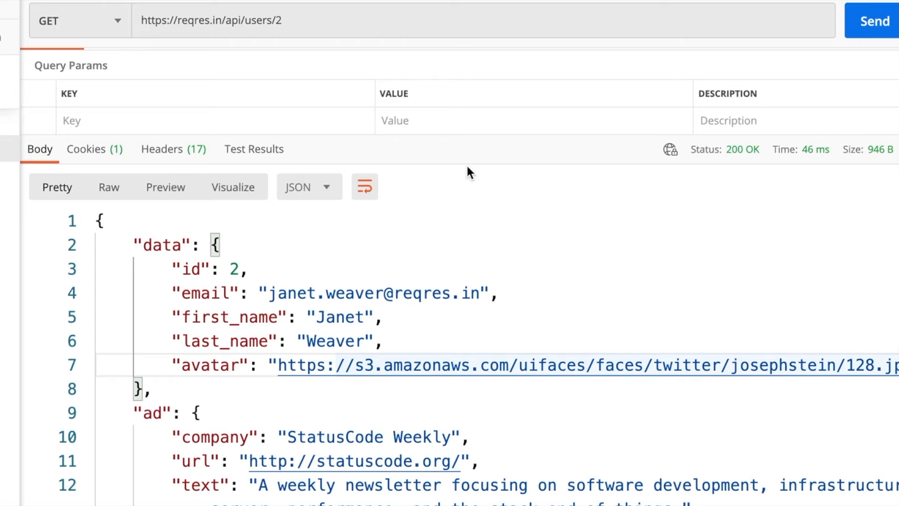
Step: Close the open Postman requests and add a request named Get Single resource to the Reqres API Tests collection
click(427, 244)
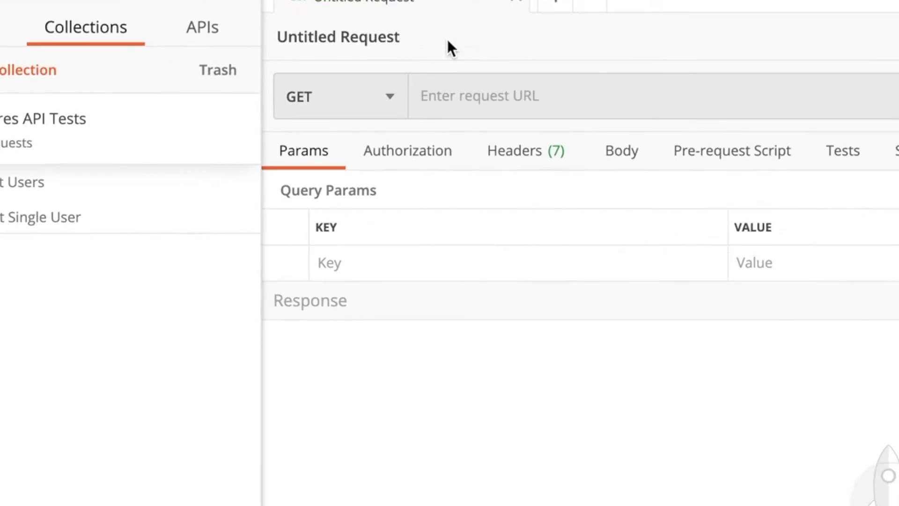
click(516, 3)
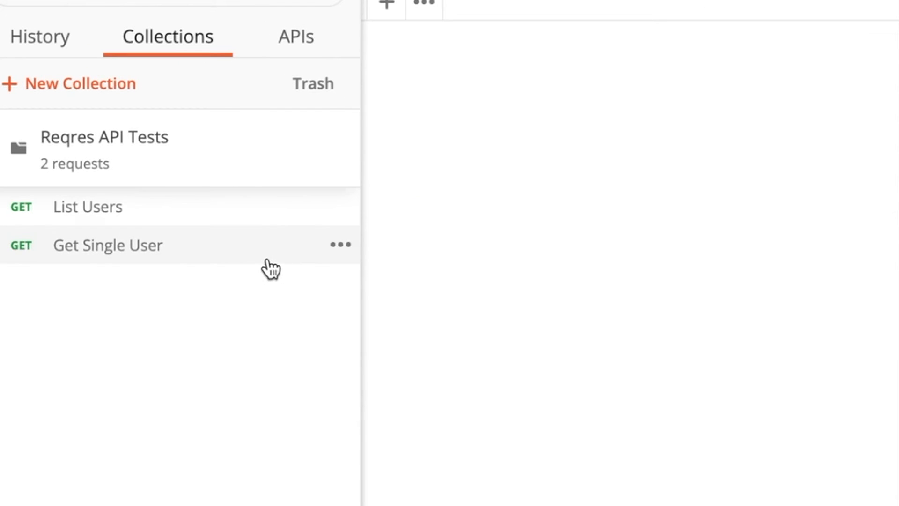
mouse_move(235, 160)
click(338, 178)
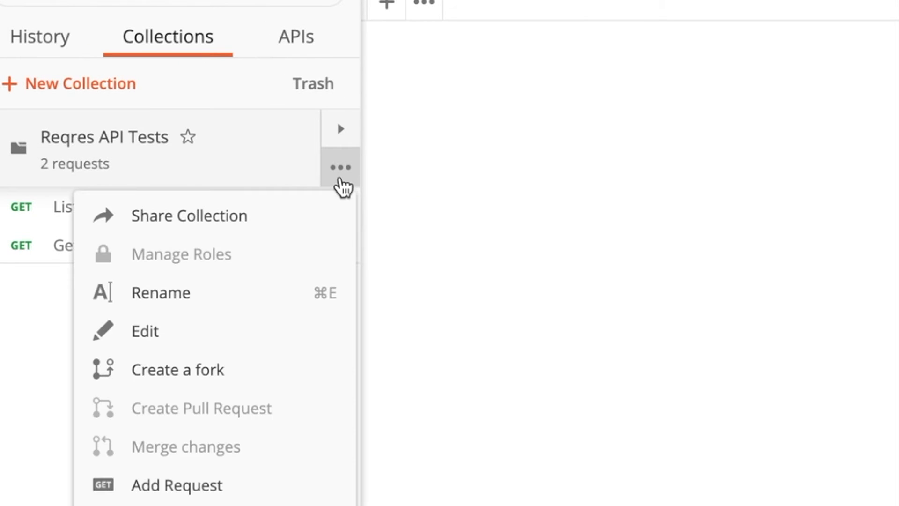
click(299, 483)
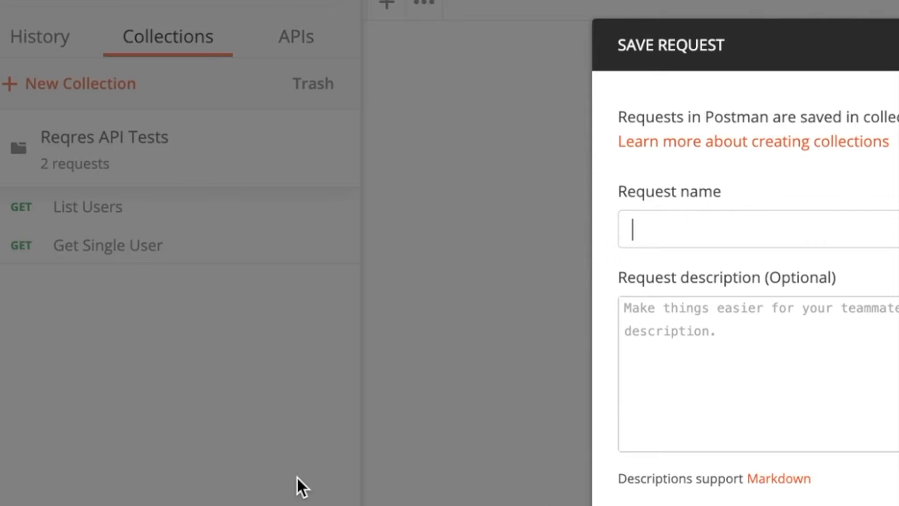
click(341, 139)
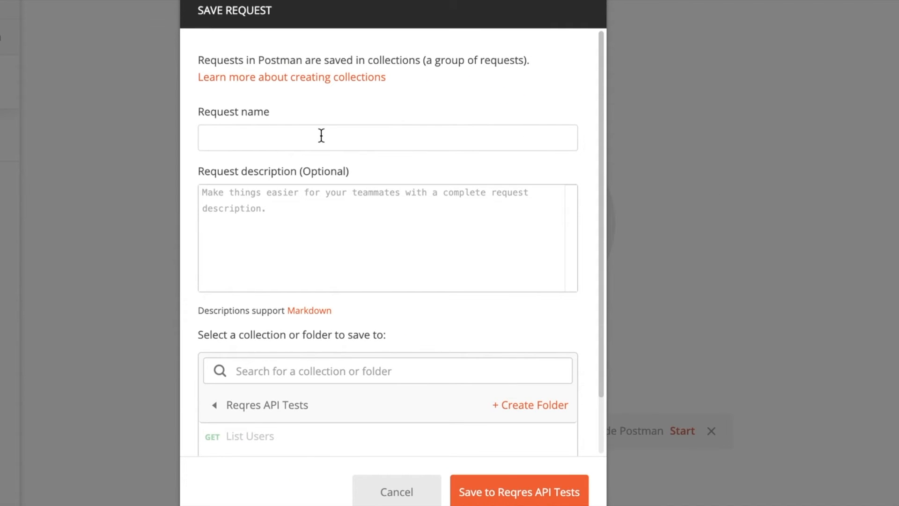
text(Get Single resourc)
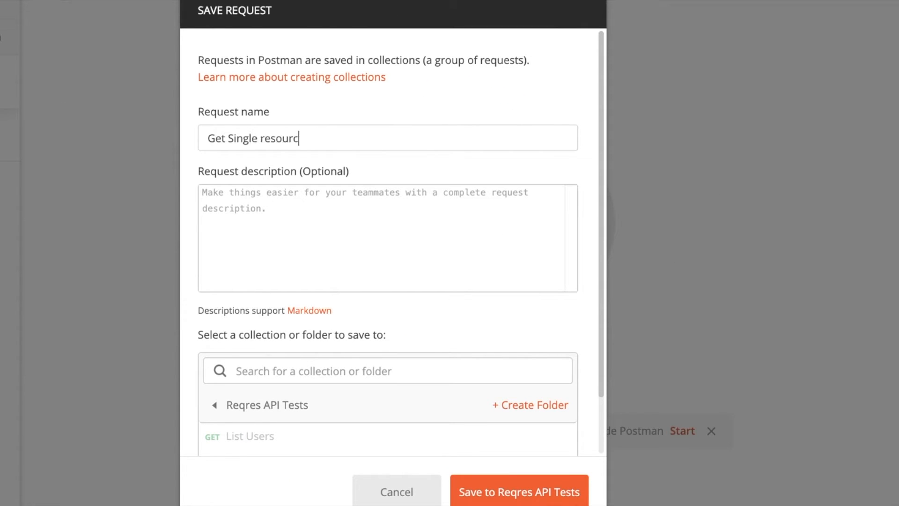
text(e)
click(528, 489)
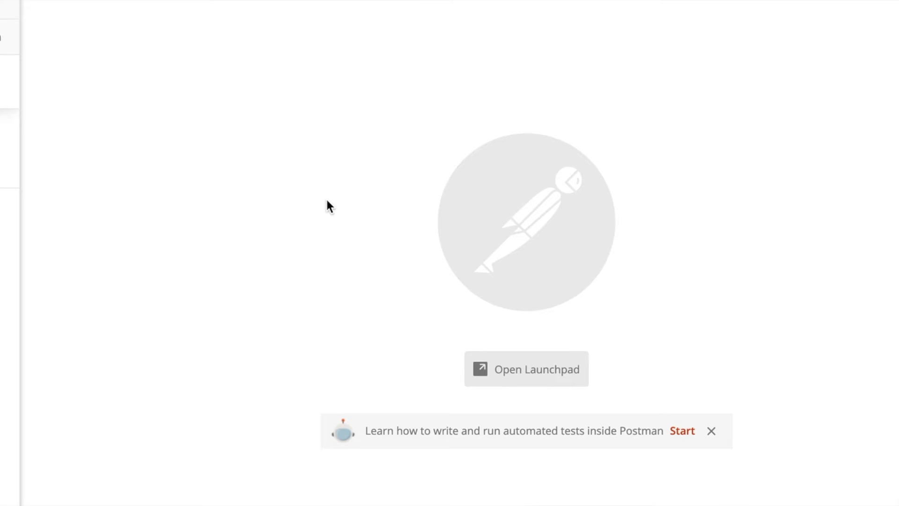
click(6, 174)
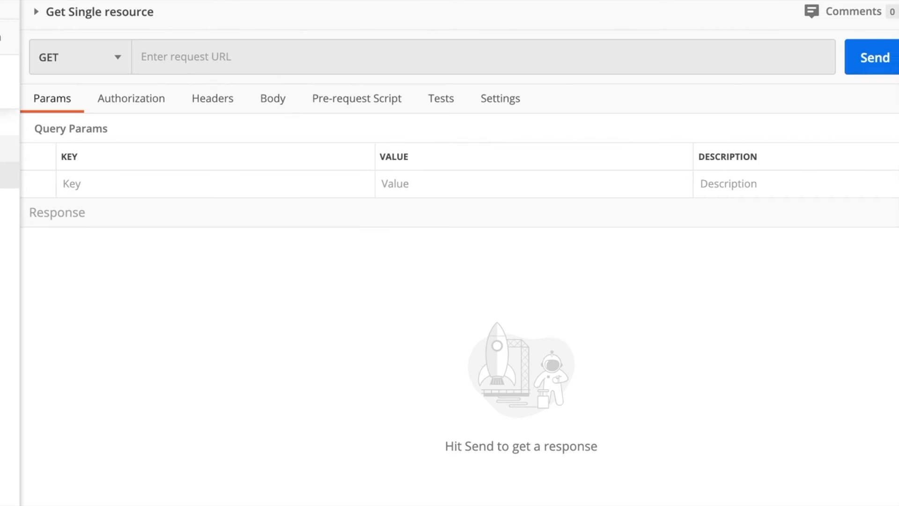
click(209, 60)
text(https://reqres.in/)
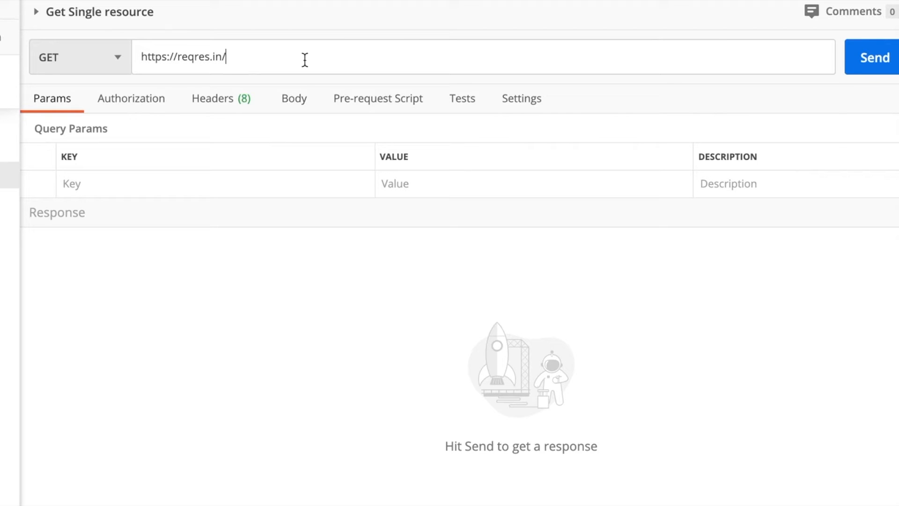
text(api/unknown/2)
click(866, 67)
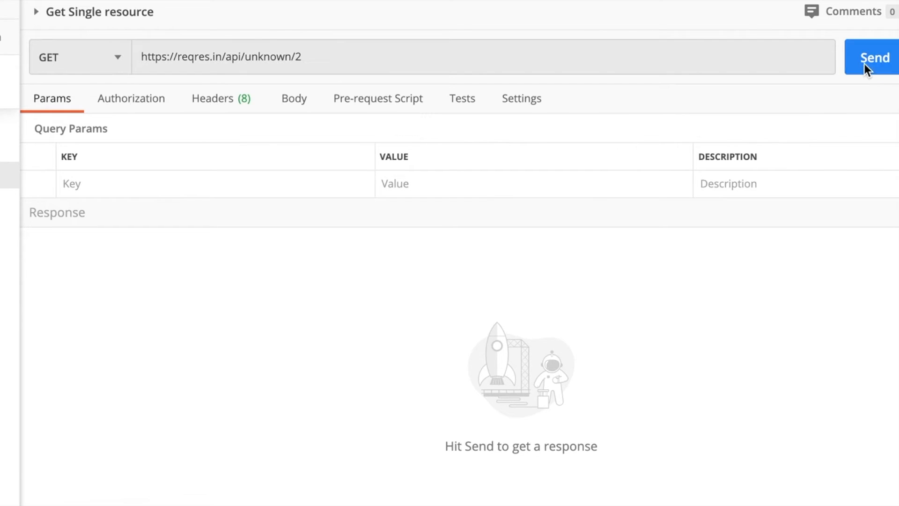
click(863, 64)
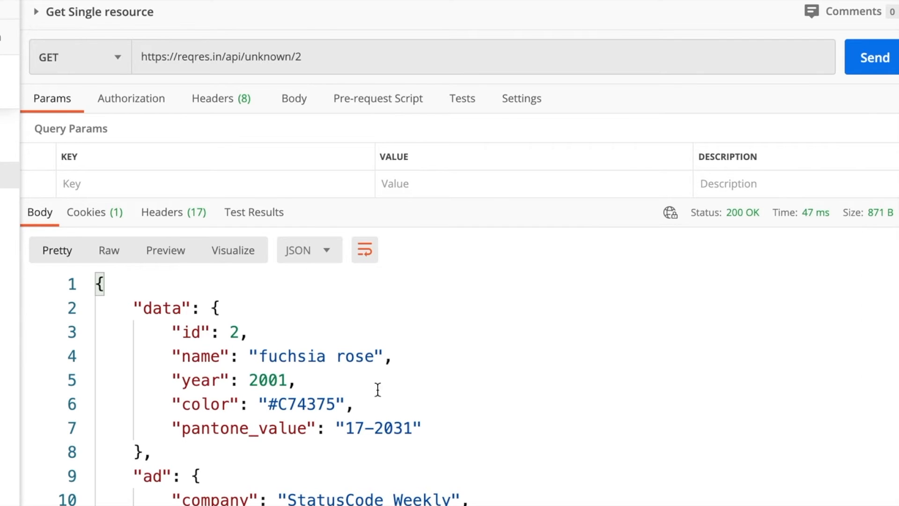
scroll(372, 393, down, 2)
scroll(372, 393, down, 1)
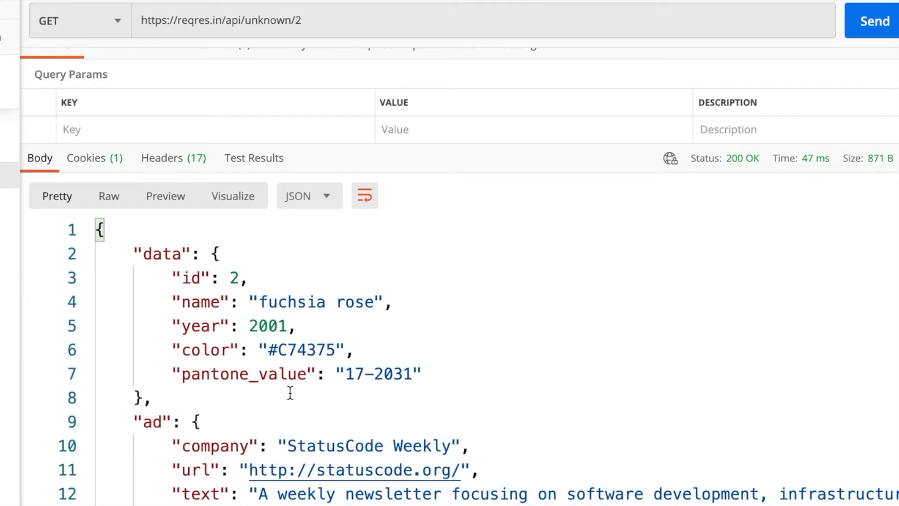
Step: Examine the Get Single resource response, and view the Single User Not Found endpoint on the Reqres site
click(310, 266)
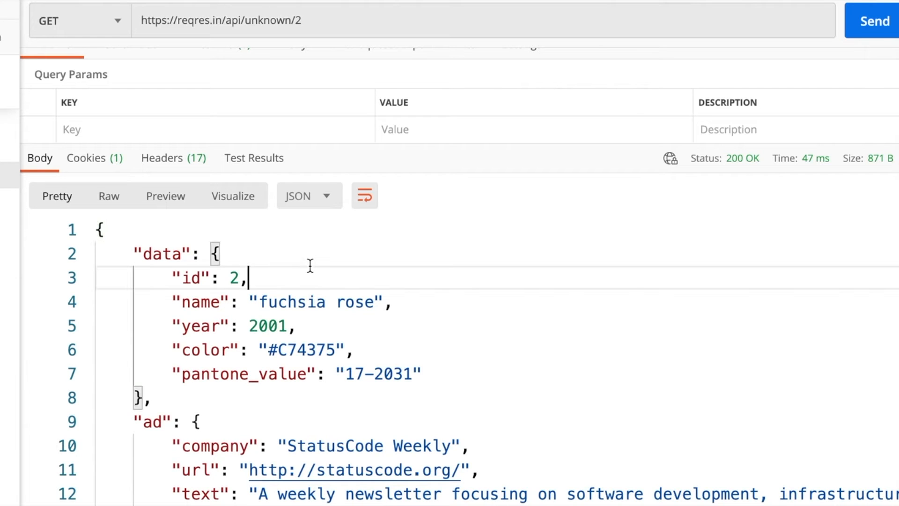
click(204, 0)
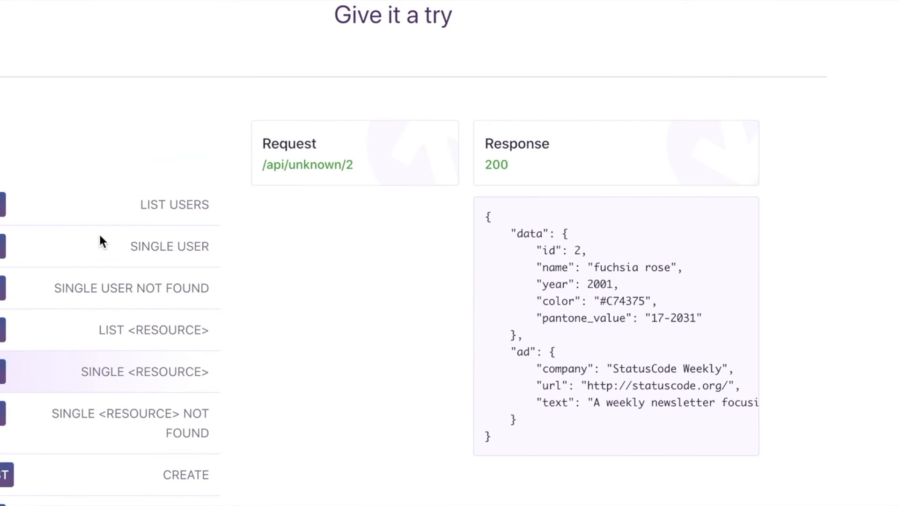
click(128, 290)
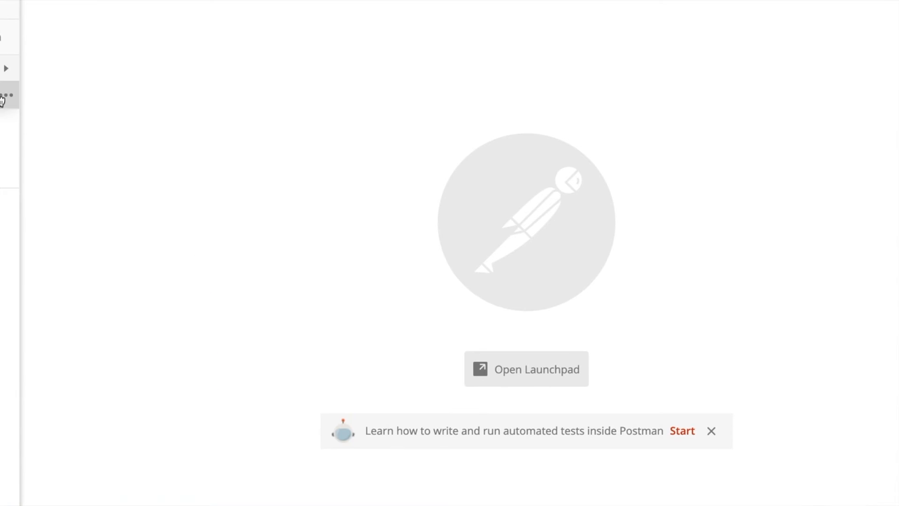
Step: In Postman, add a request named Single User Not Found to the Reqres API Tests collection
click(2, 97)
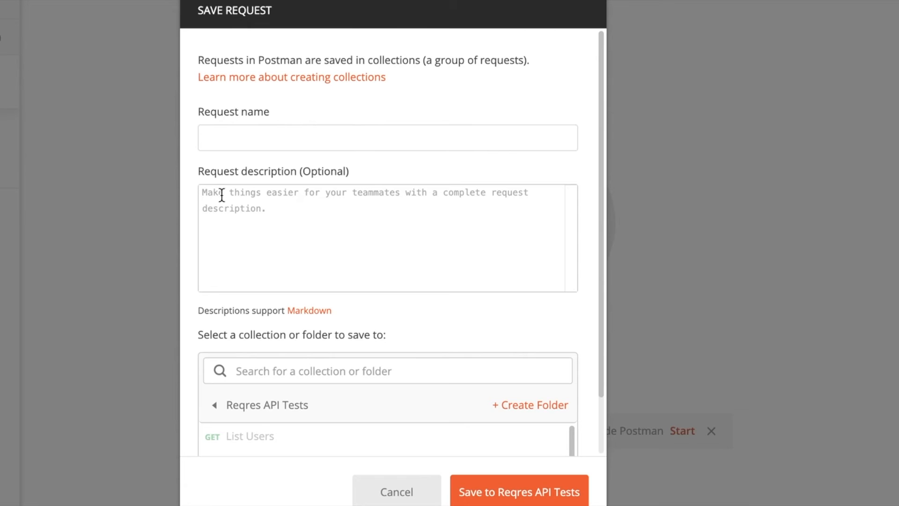
click(257, 143)
text(Sinle )
text(gle User Not Fou)
text(nd)
click(498, 494)
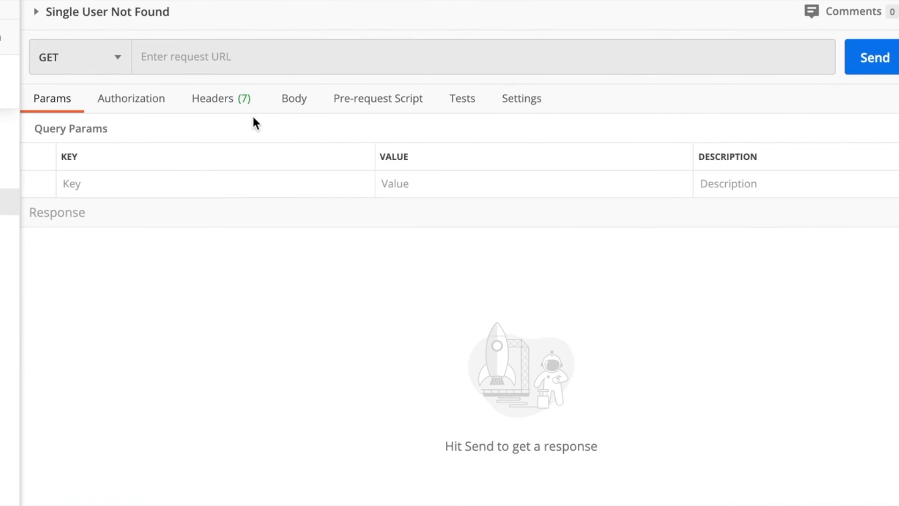
click(182, 56)
text(https://reqres.in/)
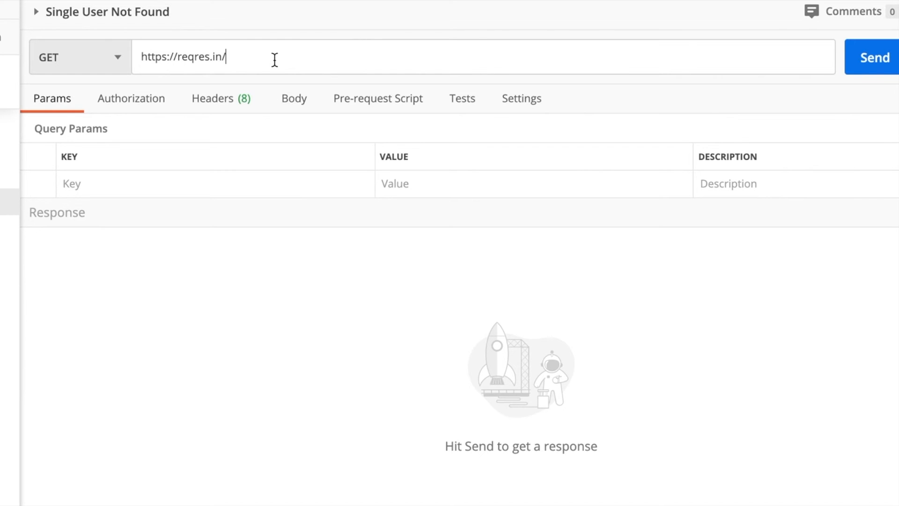
text(api/users)
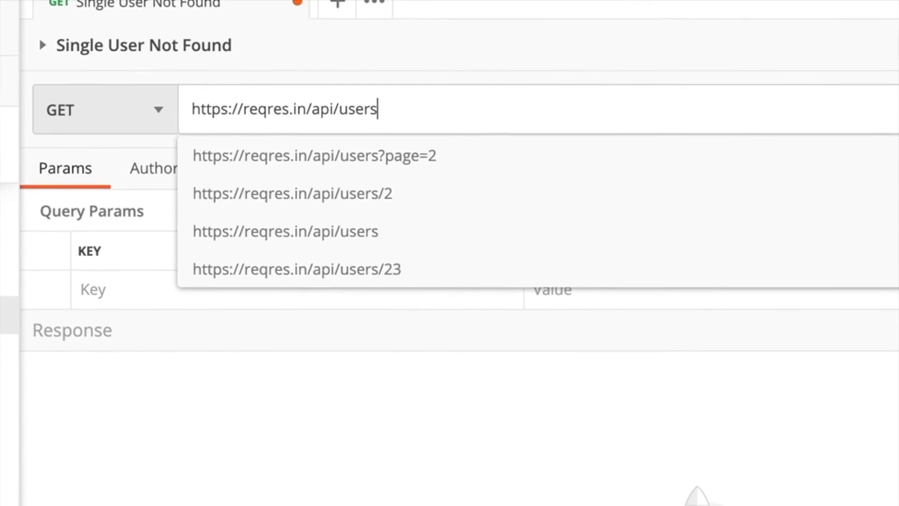
text(/100)
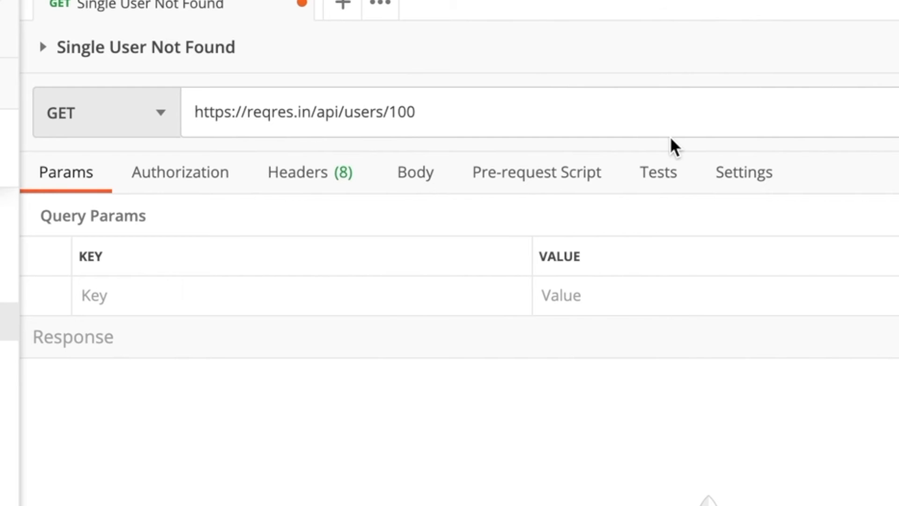
click(831, 120)
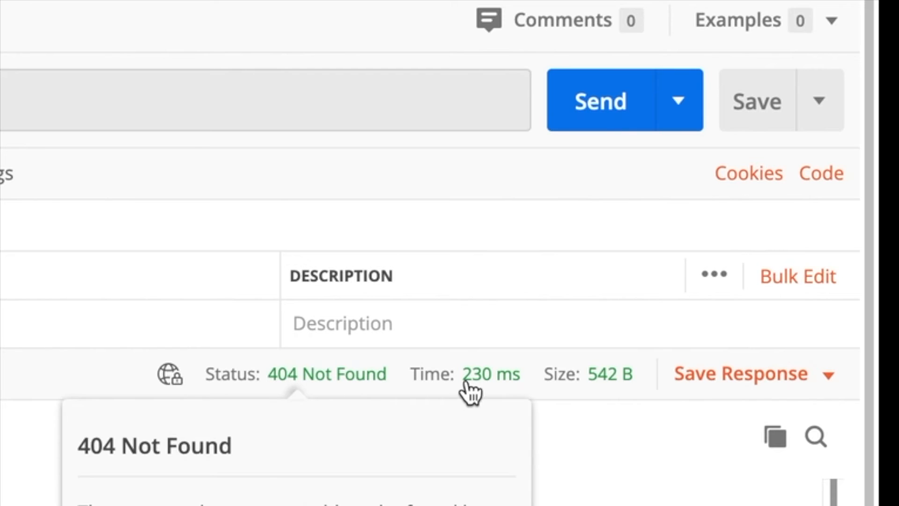
Step: Check the response's status and time, and view the Single <Resource> Not Found endpoint on the Reqres site
mouse_move(486, 388)
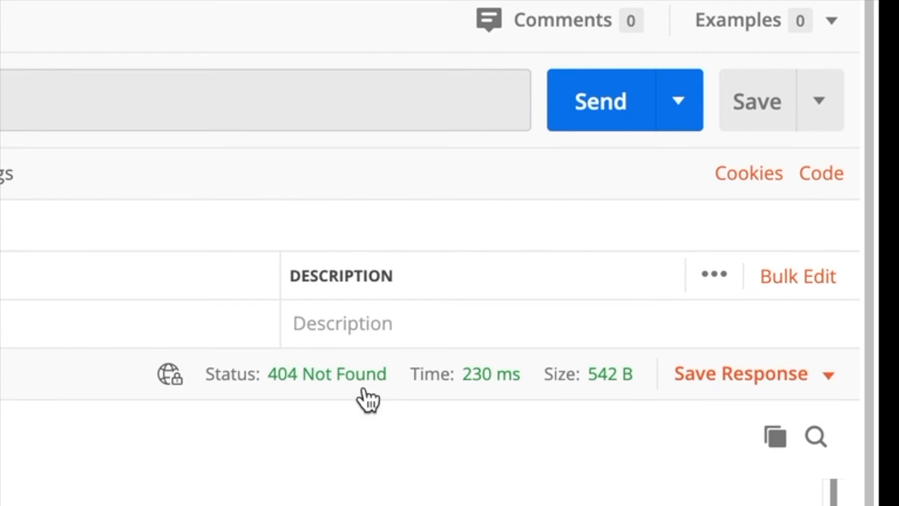
mouse_move(360, 396)
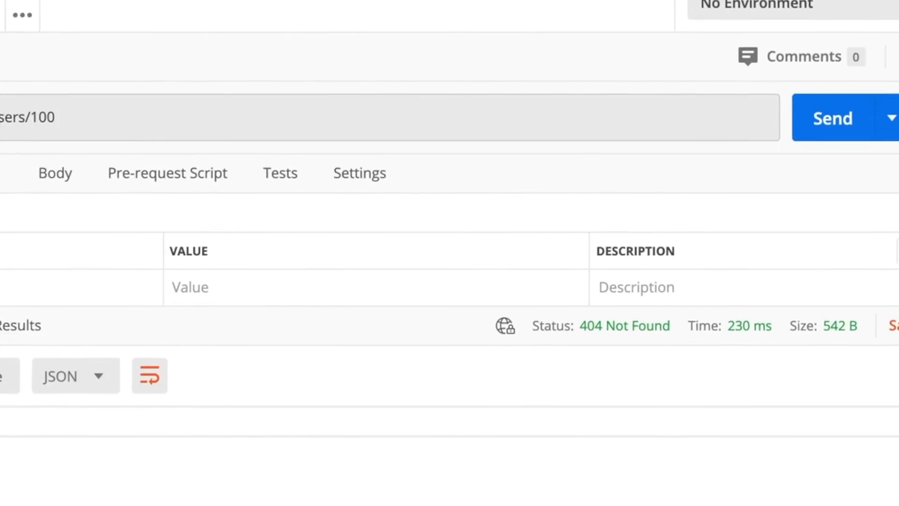
click(384, 59)
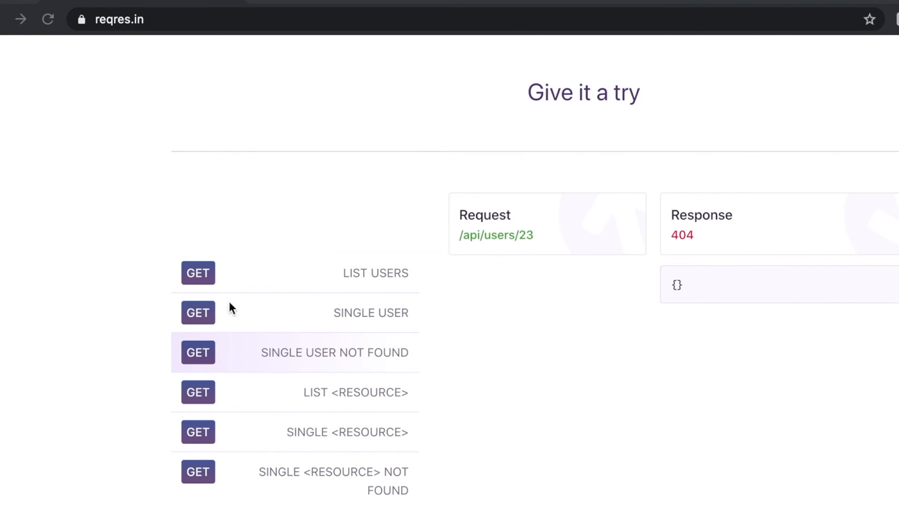
click(292, 487)
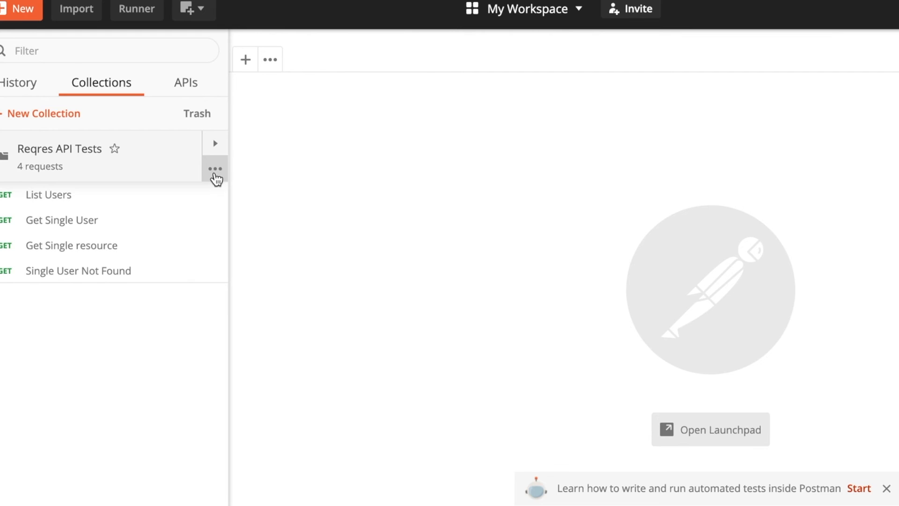
Step: In Postman, add a request named Single Resource Not Found to the Reqres API Tests collection
click(215, 174)
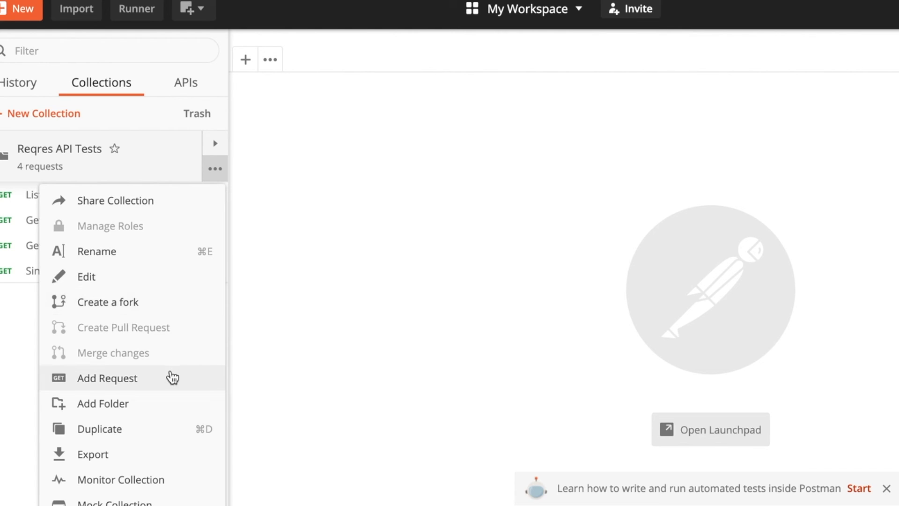
click(172, 377)
text(Get Single resour)
key(ctrl+a)
text(Single )
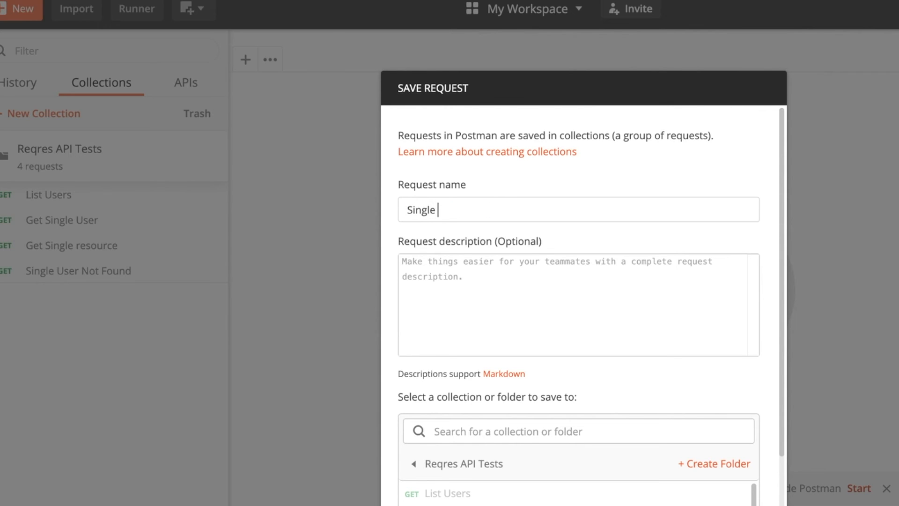
text(Resource Not Found)
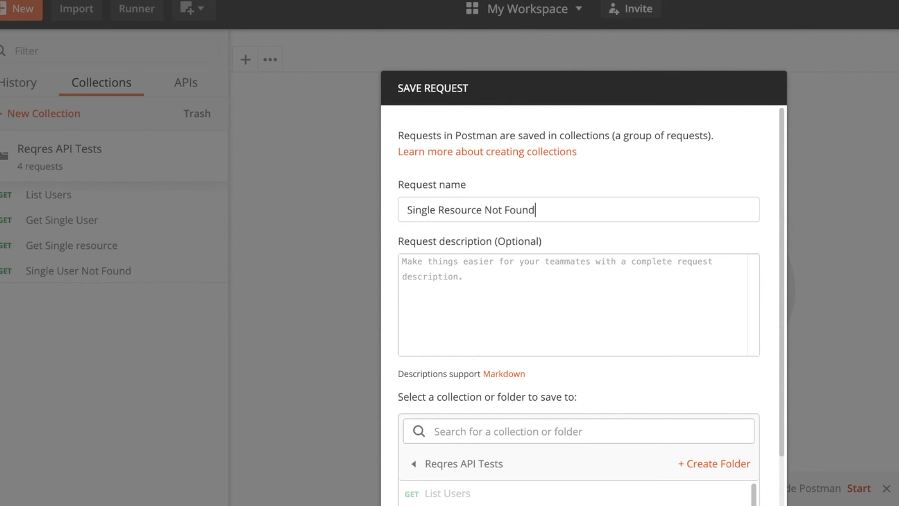
key(Return)
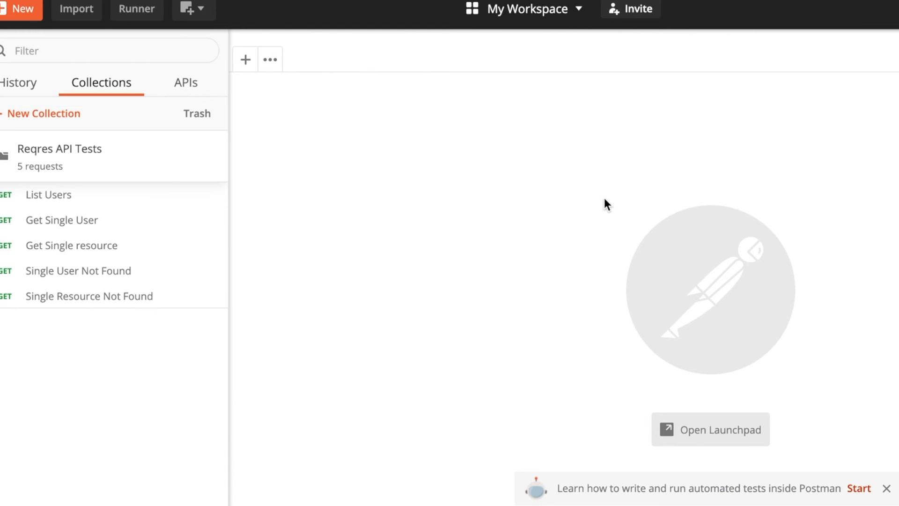
click(98, 293)
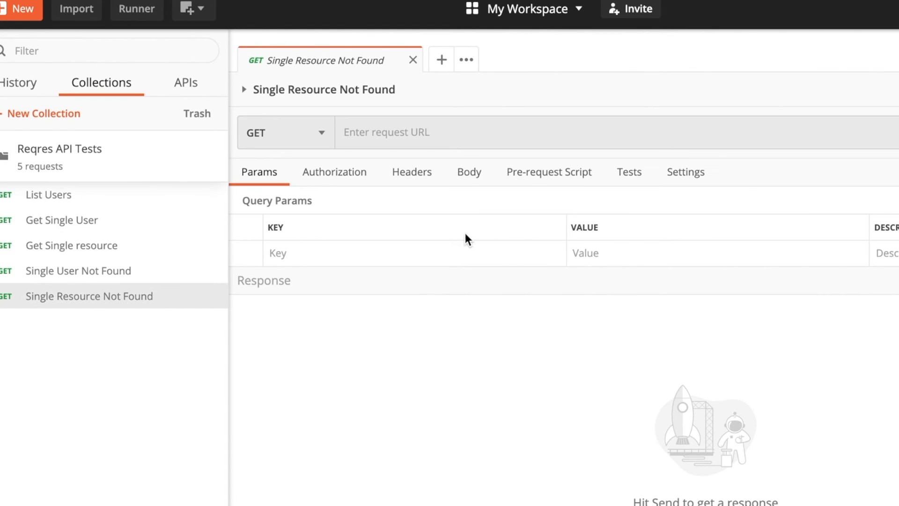
click(435, 133)
text(https://reqres.in)
text(/)
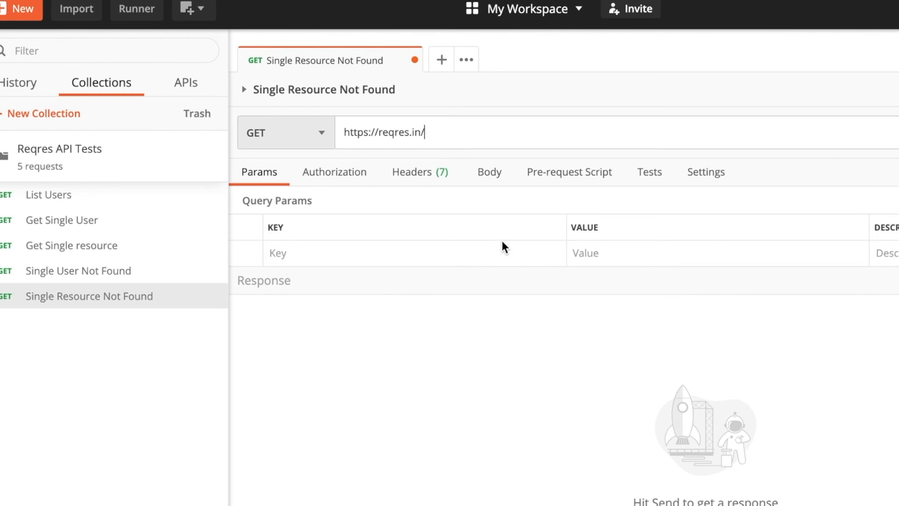
text(api/u)
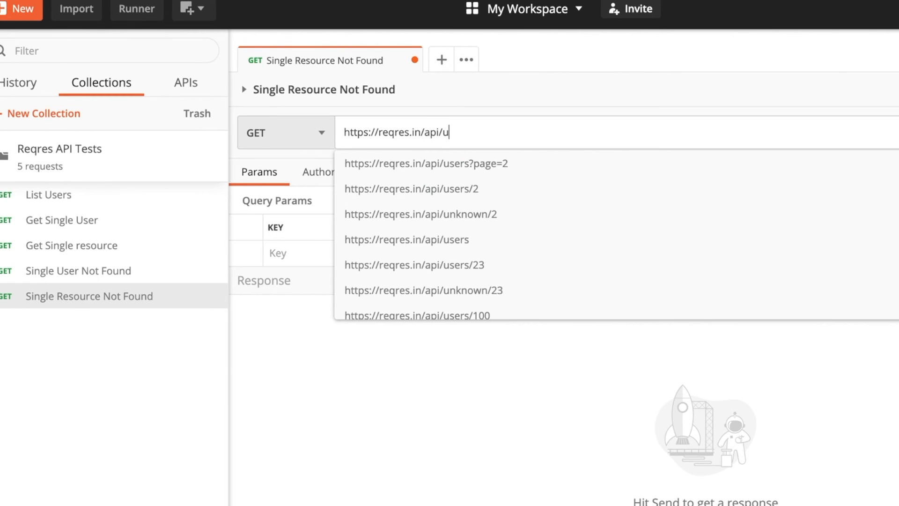
text(nknown)
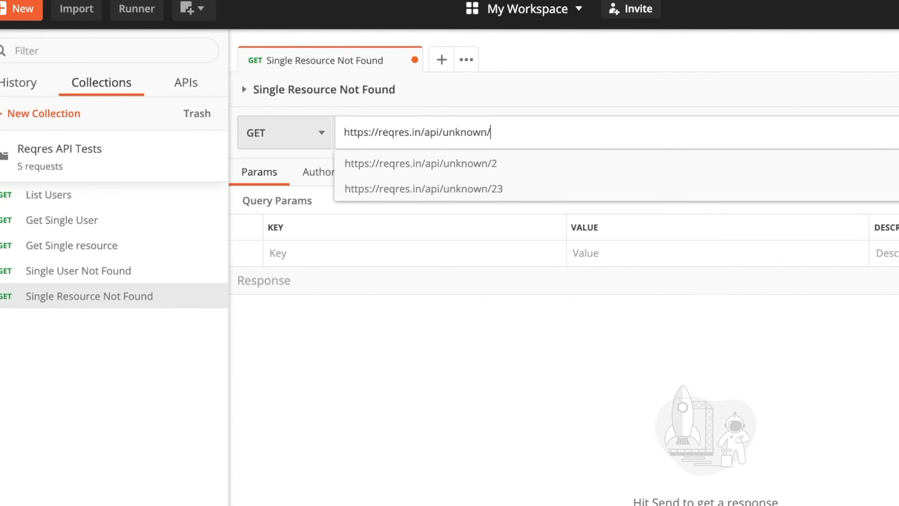
text(/1000)
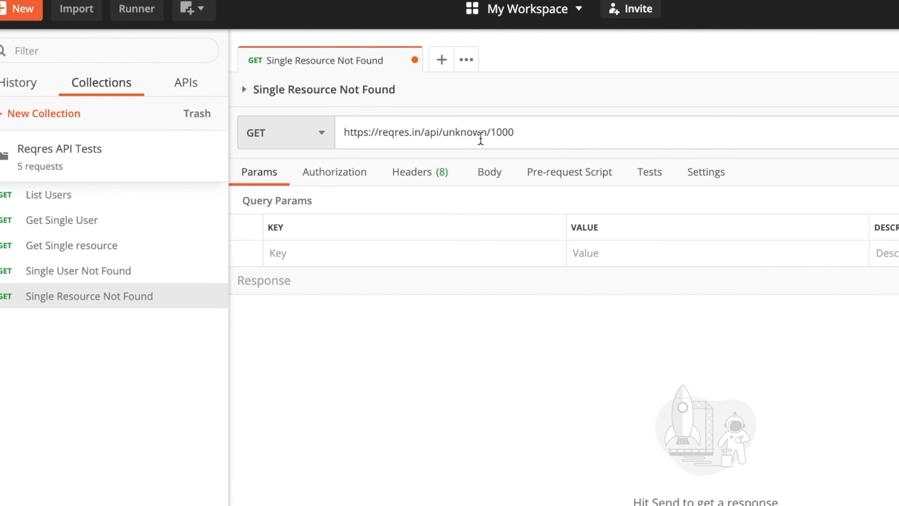
click(898, 129)
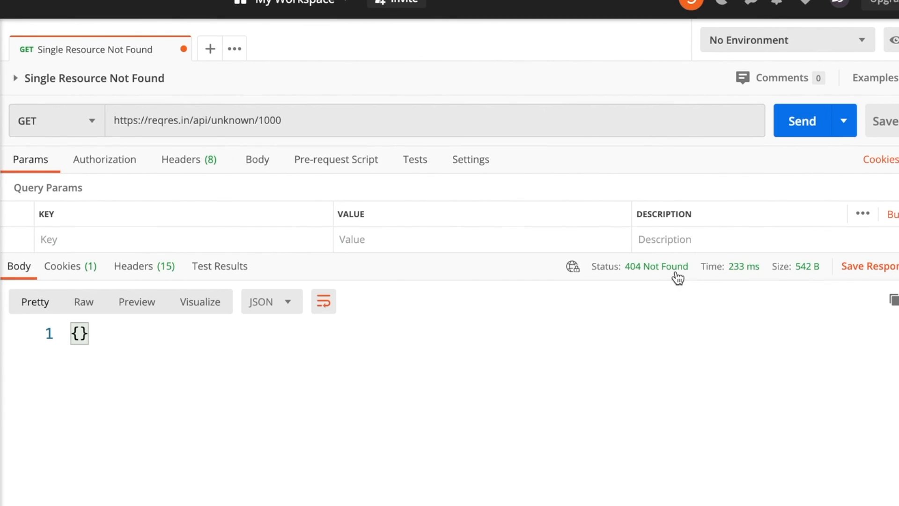
Step: Review the endpoint path and the request history, and reopen the Single User Not Found request from the collection
mouse_move(677, 278)
drag(192, 120, 276, 113)
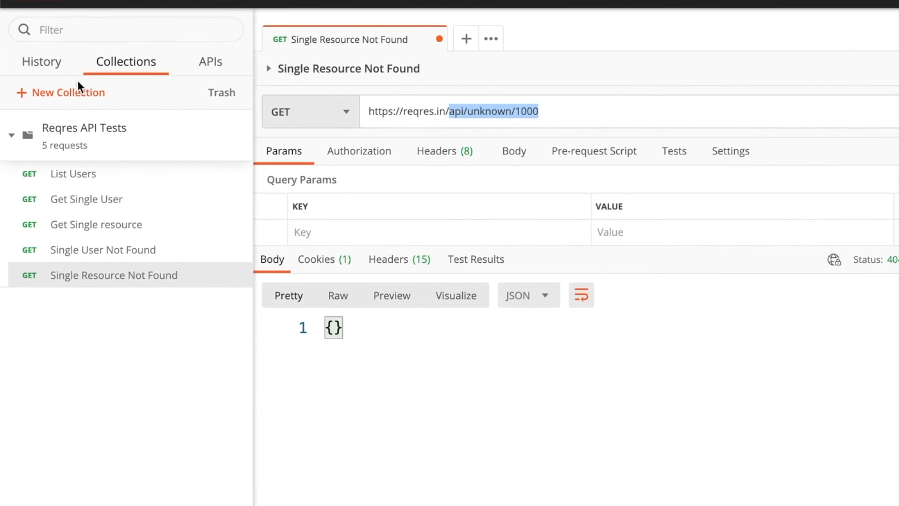
click(56, 75)
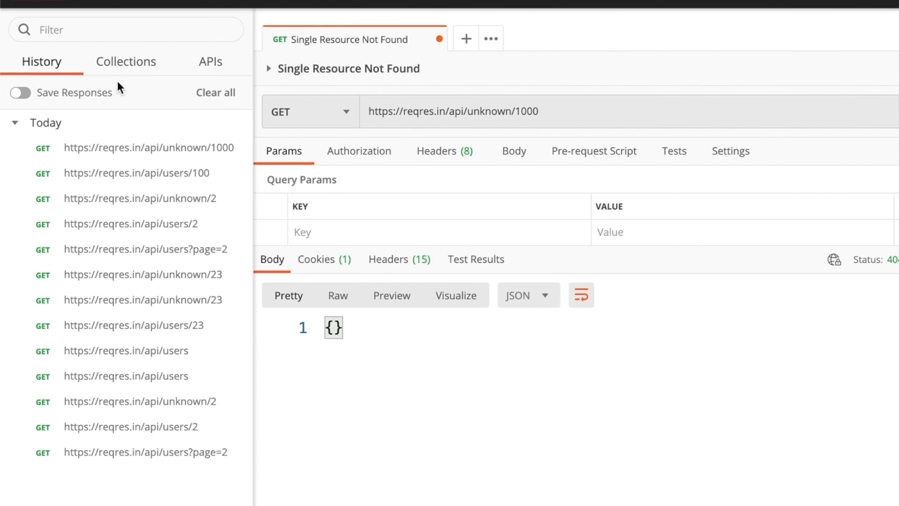
click(141, 63)
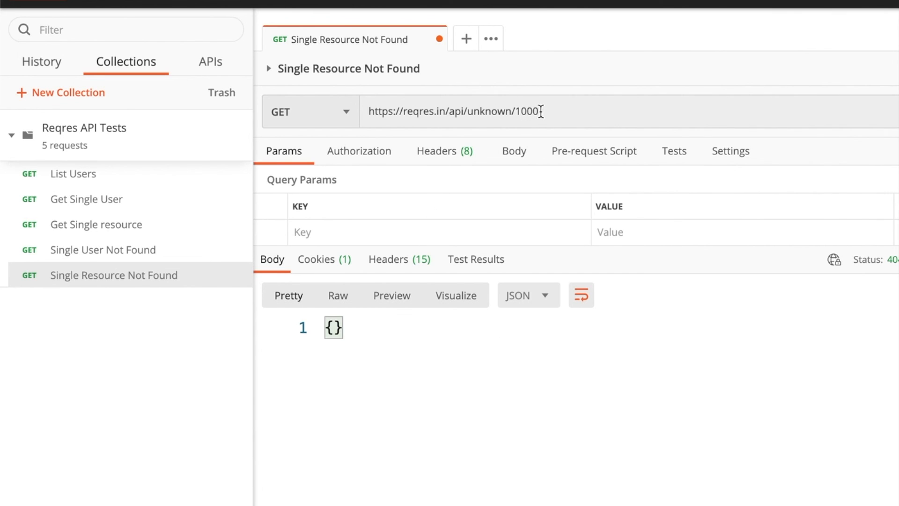
drag(546, 113, 448, 112)
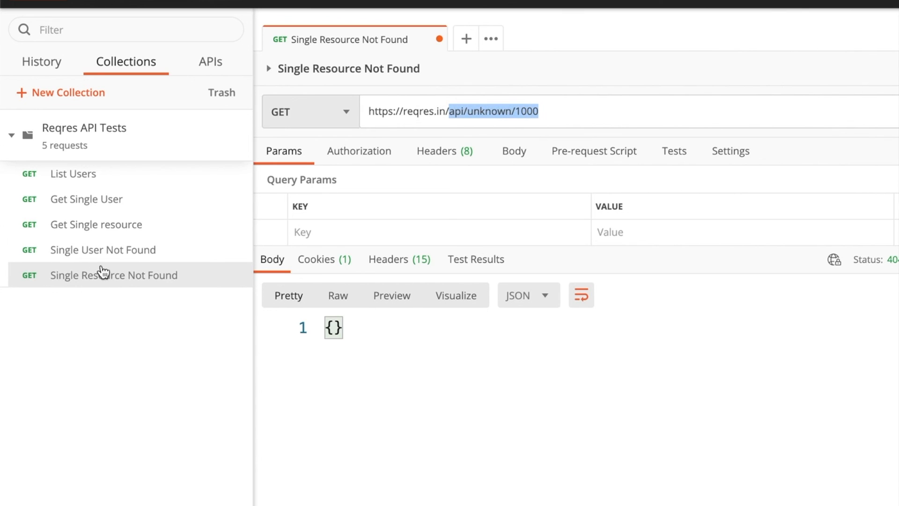
click(83, 263)
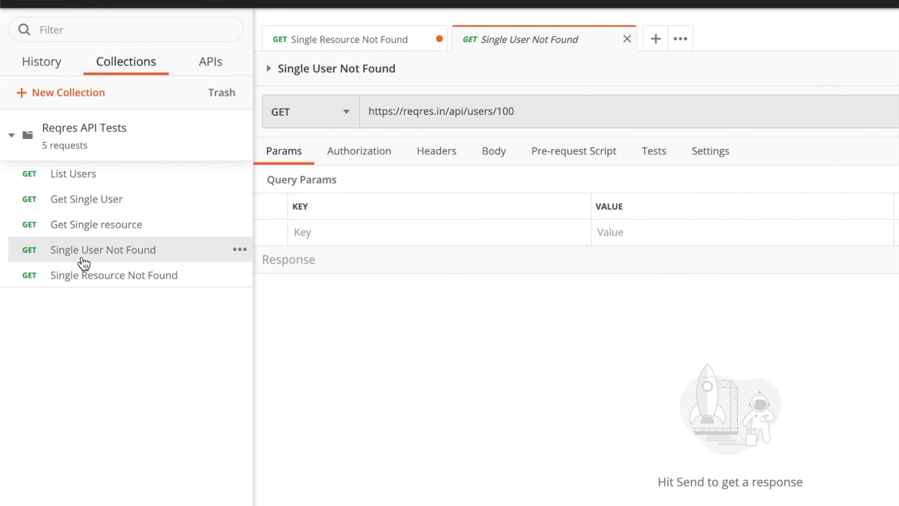